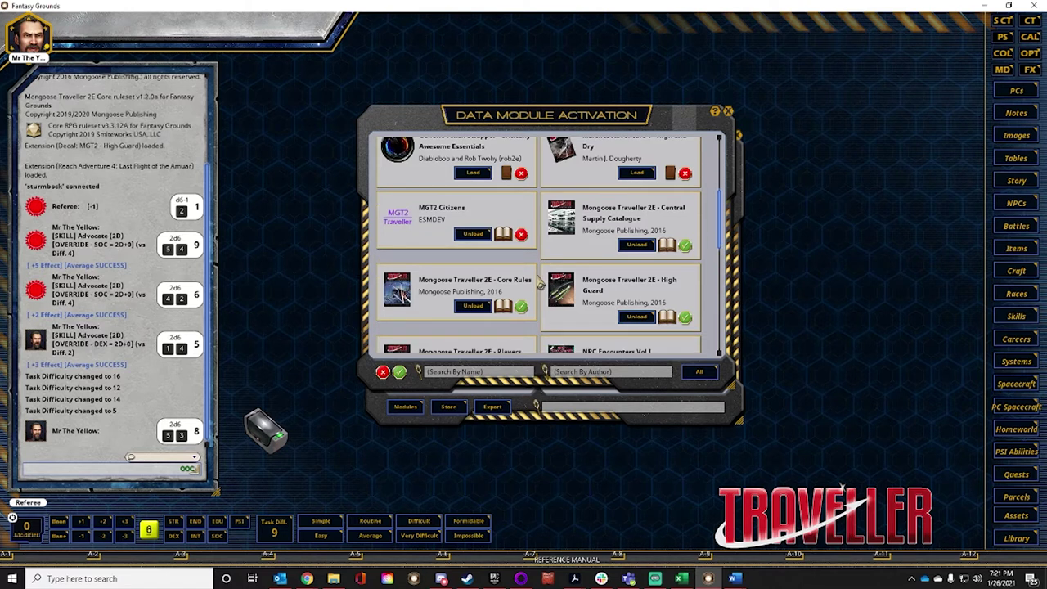
# - Unload the Mongoose Traveller 2E - High Guard module in Data Module Activation
pyautogui.scroll(1, 521, 294)
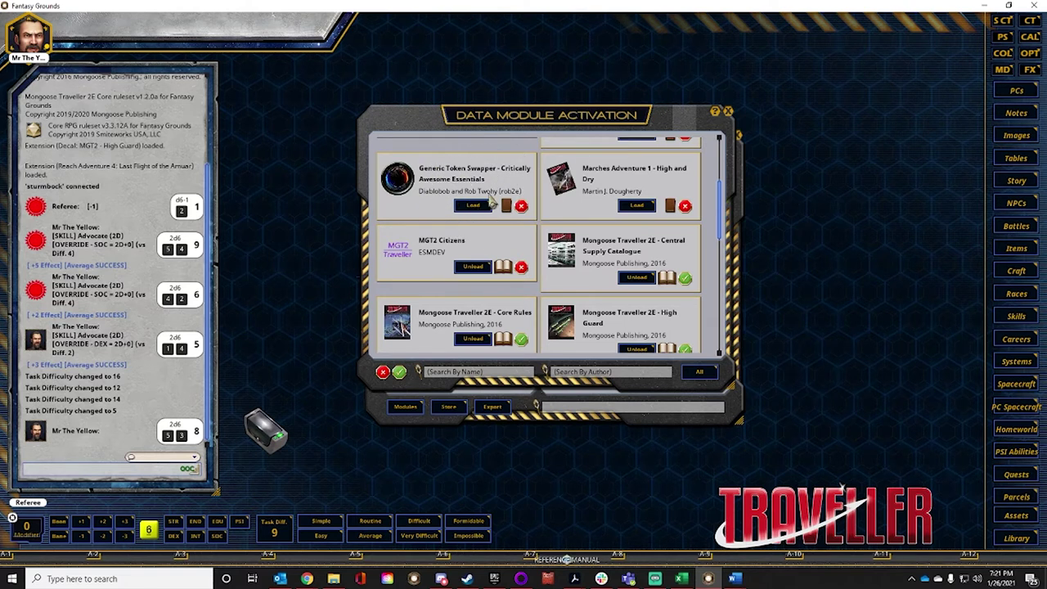
pyautogui.scroll(-2, 539, 285)
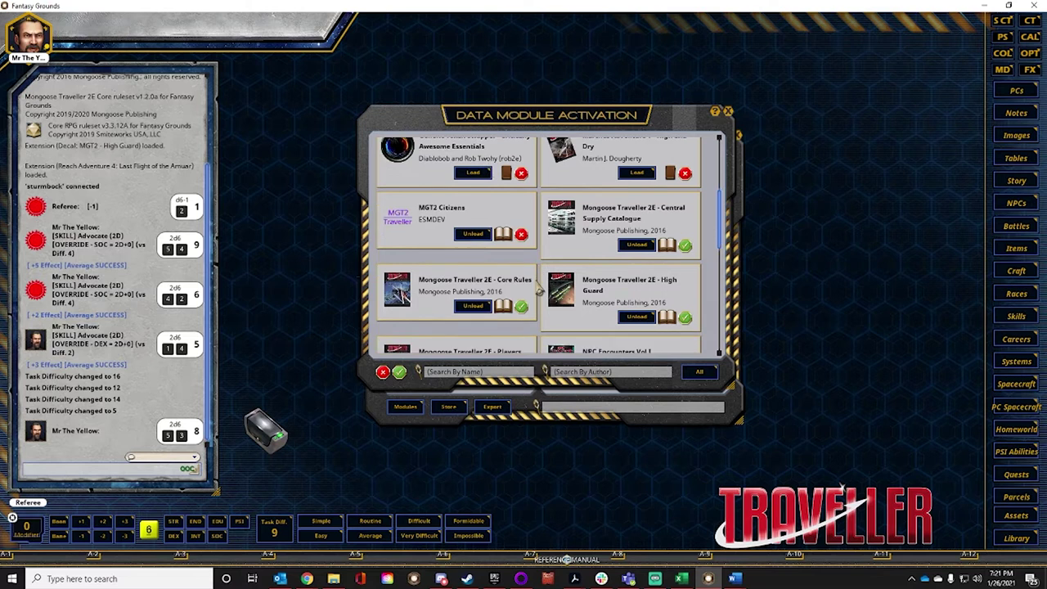
pyautogui.scroll(-2, 539, 288)
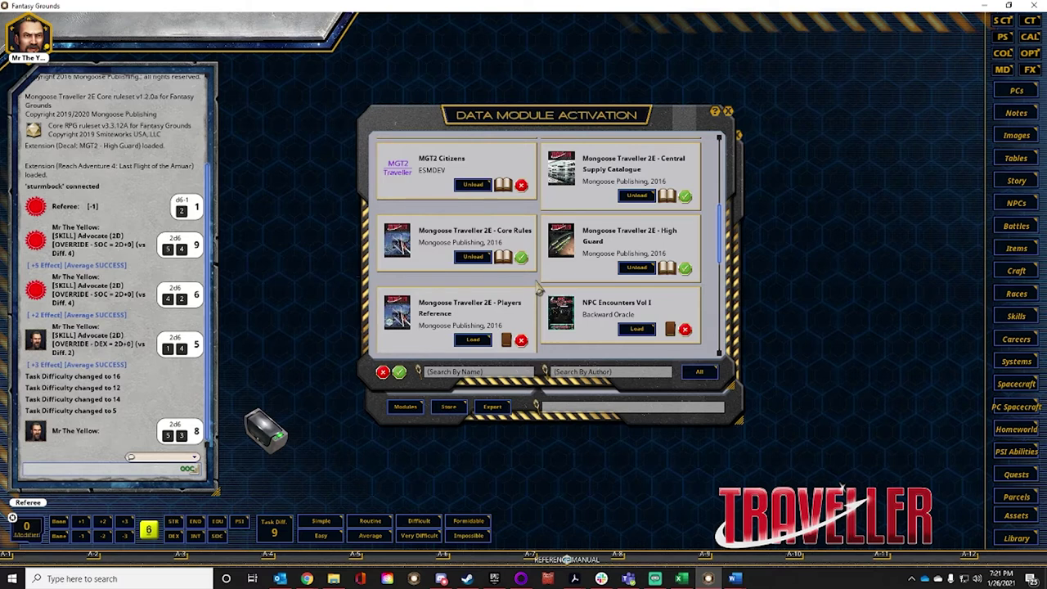
pyautogui.click(636, 267)
pyautogui.scroll(2, 534, 292)
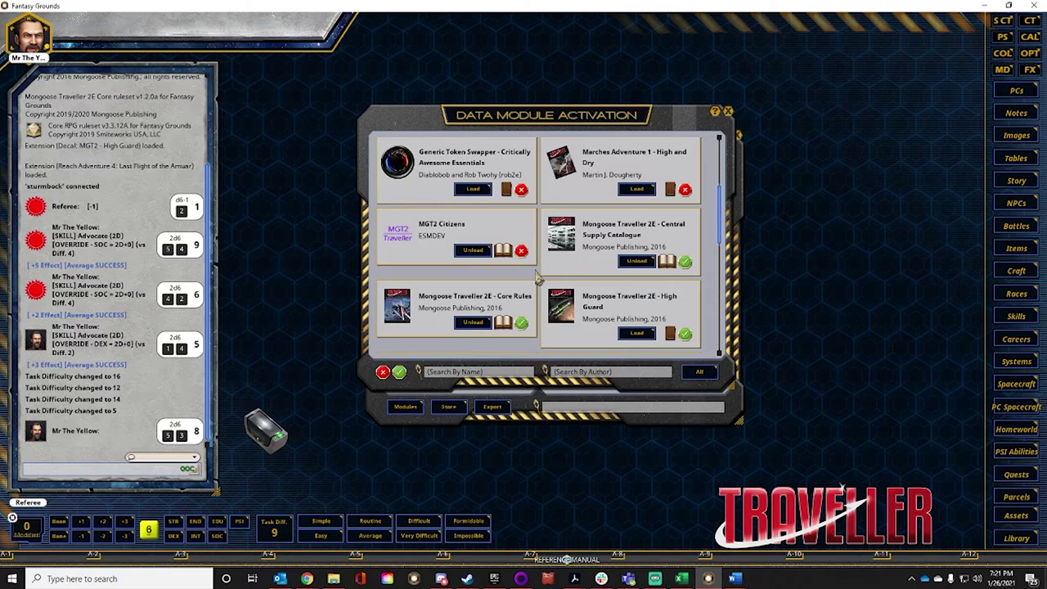
pyautogui.press('alt')
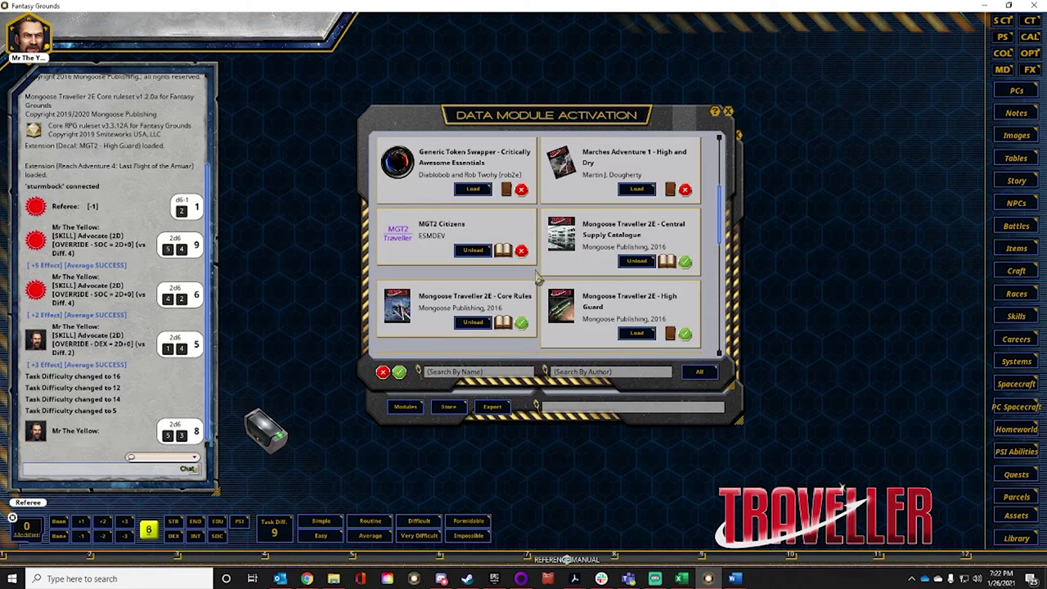
pyautogui.press('alt')
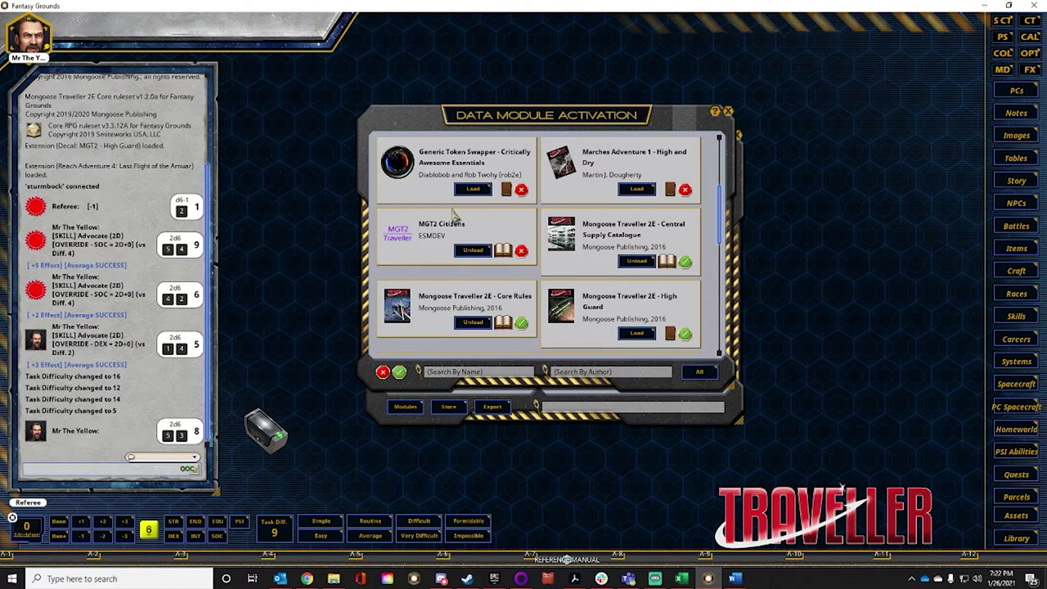
pyautogui.scroll(-3, 517, 306)
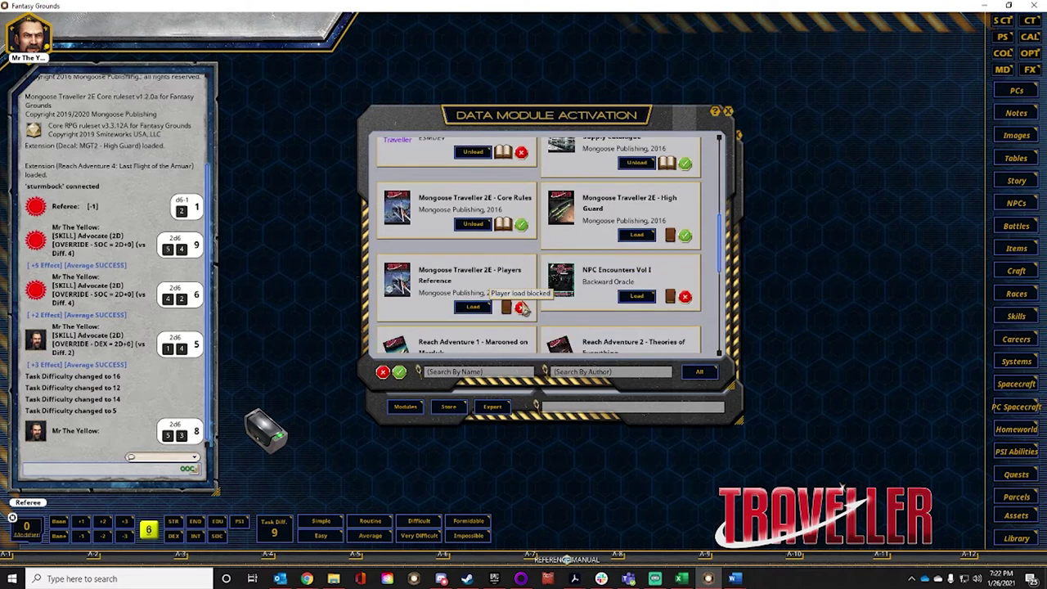
pyautogui.scroll(-1, 533, 259)
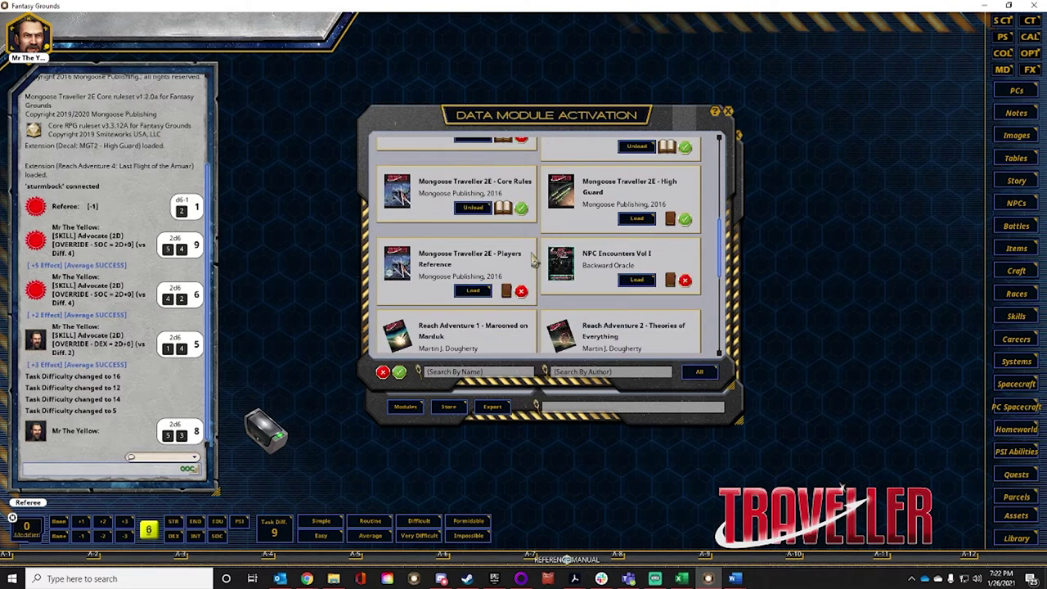
pyautogui.scroll(-1, 533, 258)
pyautogui.scroll(-1, 533, 258)
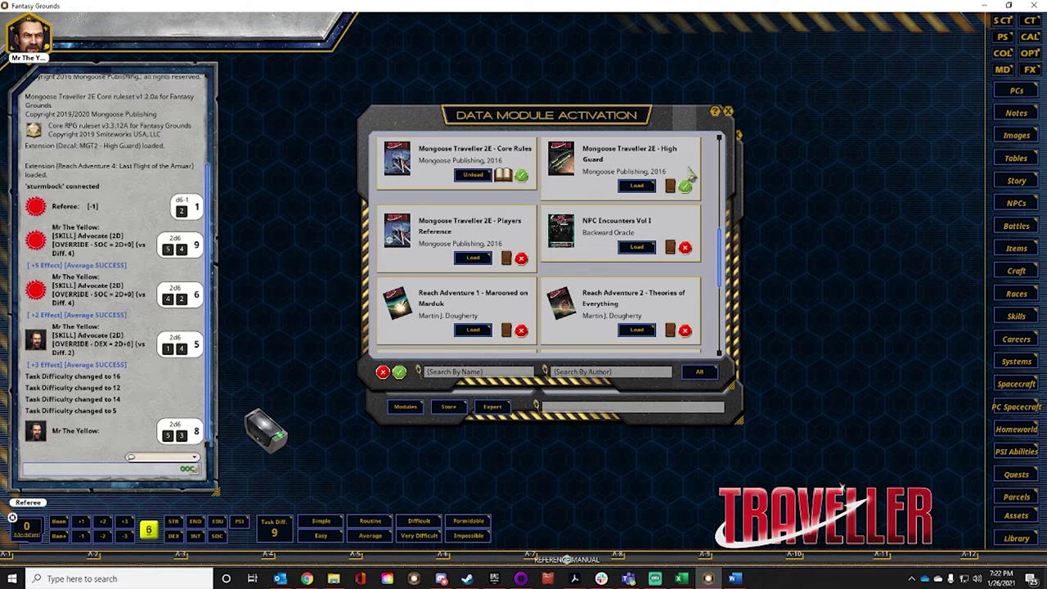
pyautogui.scroll(-1, 550, 266)
pyautogui.scroll(-1, 550, 266)
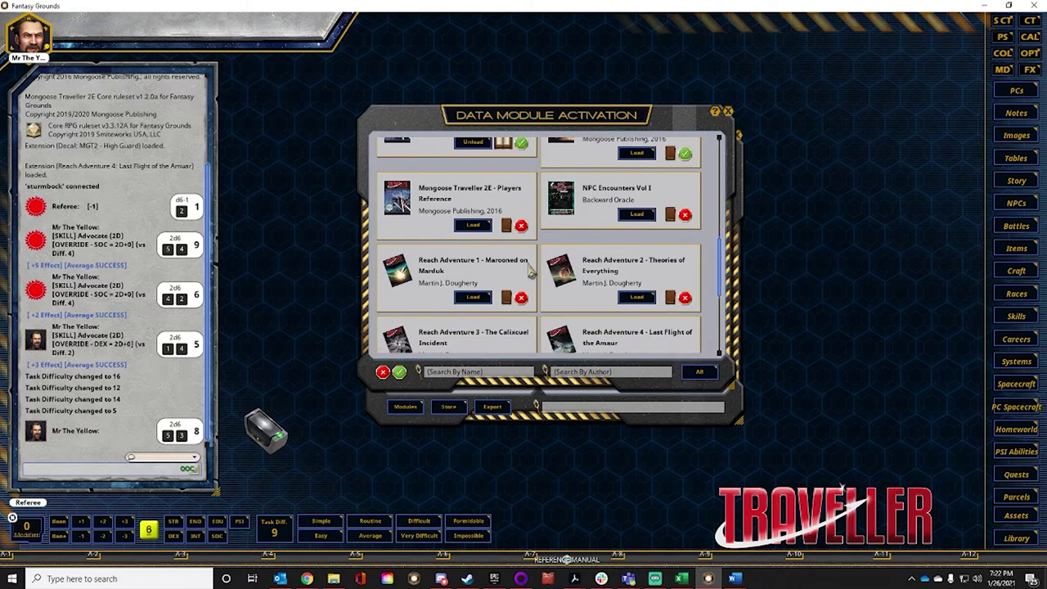
pyautogui.scroll(-1, 532, 278)
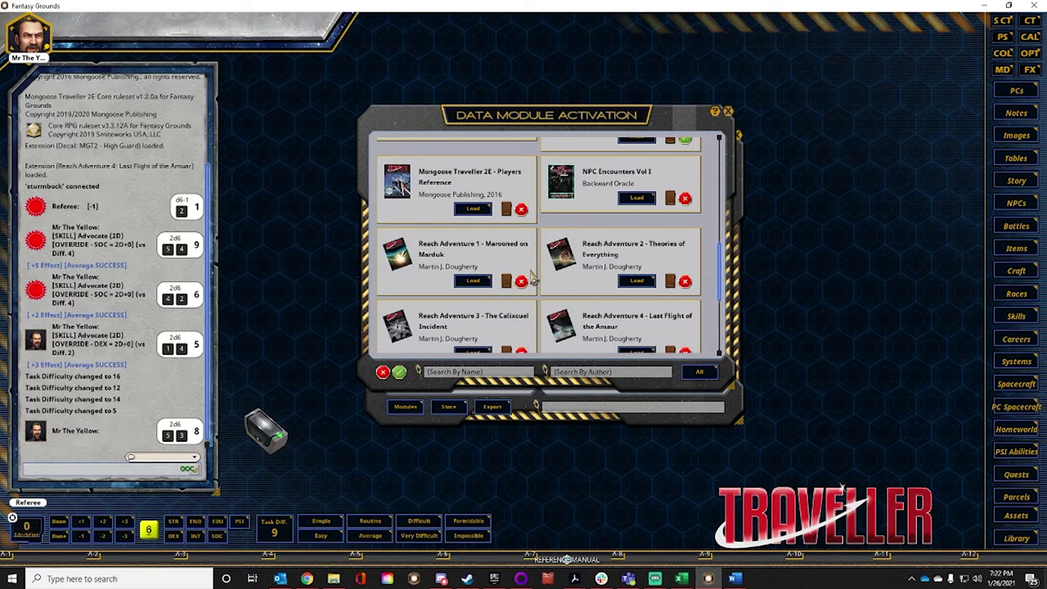
pyautogui.scroll(-1, 531, 278)
pyautogui.scroll(-1, 532, 278)
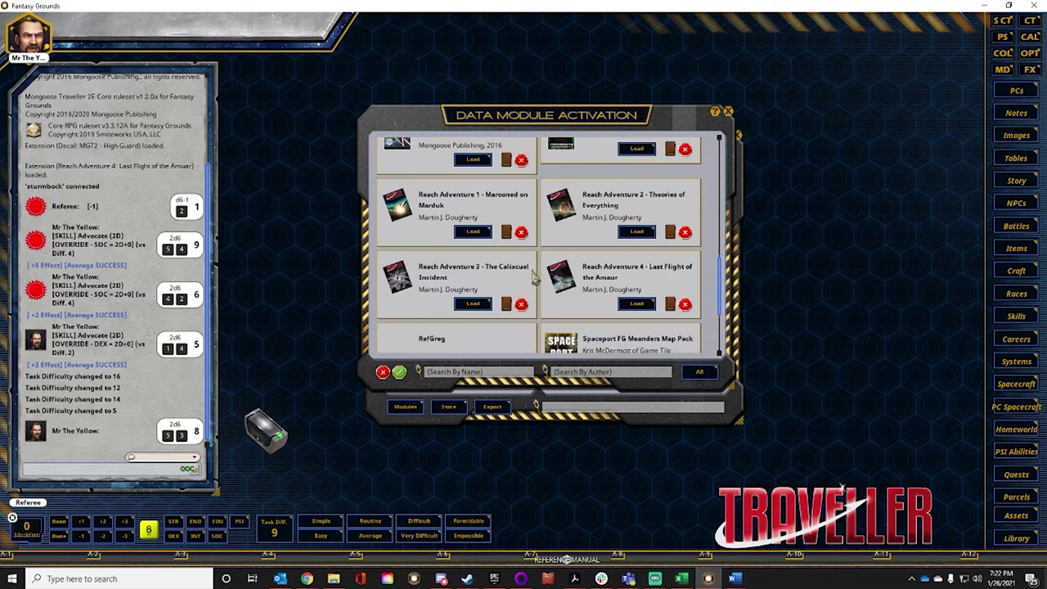
pyautogui.scroll(-1, 532, 278)
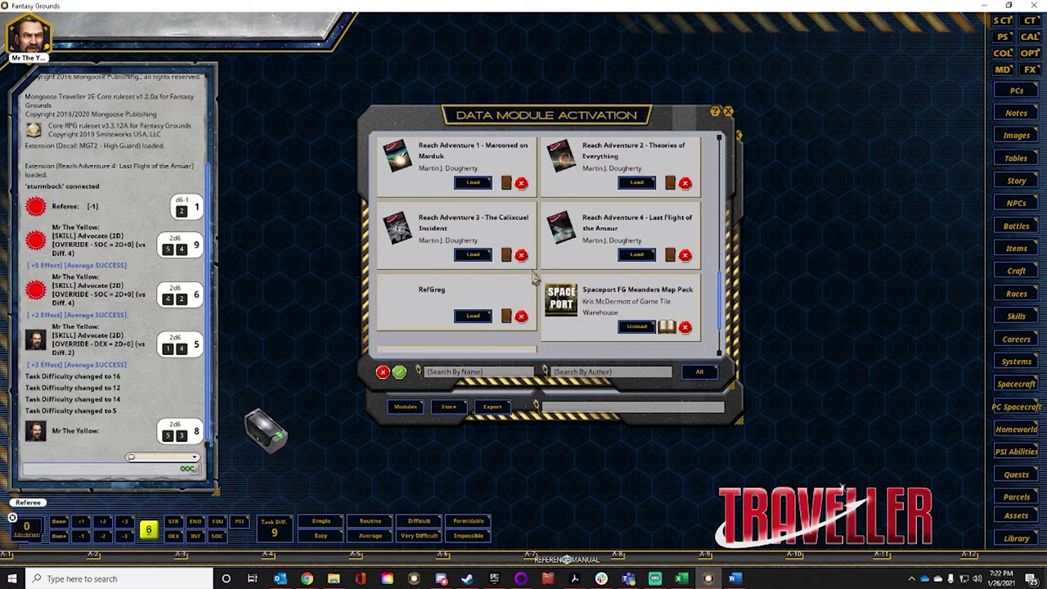
pyautogui.scroll(-1, 533, 278)
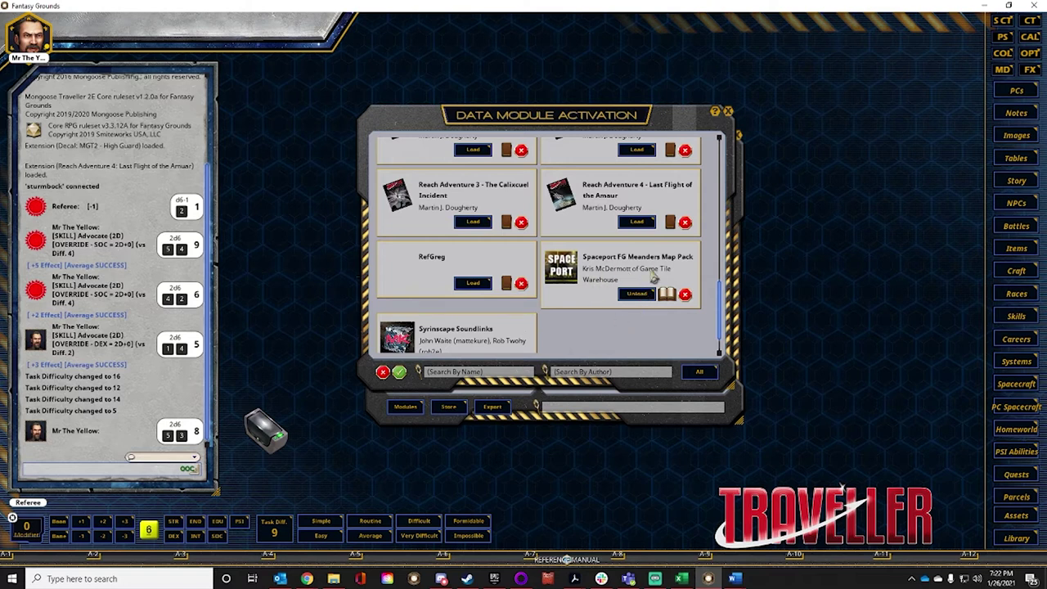
pyautogui.scroll(-1, 555, 321)
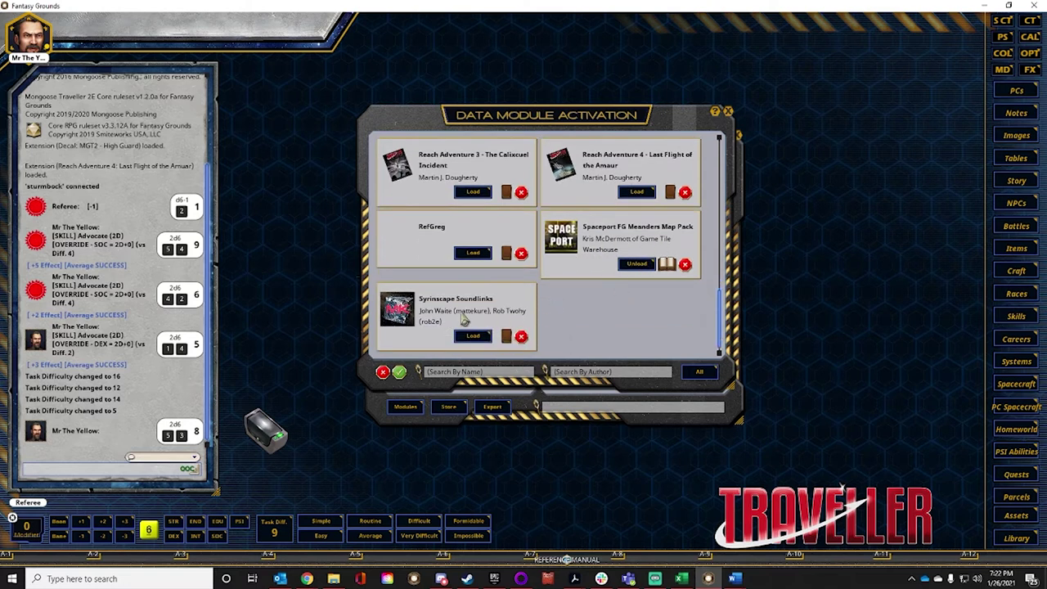
pyautogui.scroll(2, 529, 293)
pyautogui.scroll(5, 529, 293)
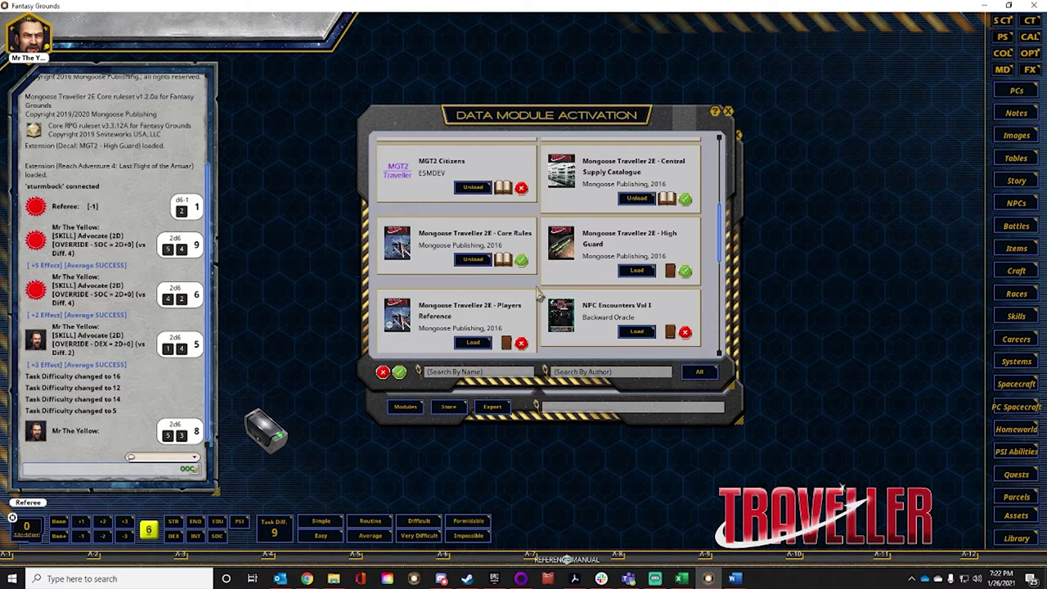
pyautogui.scroll(5, 538, 291)
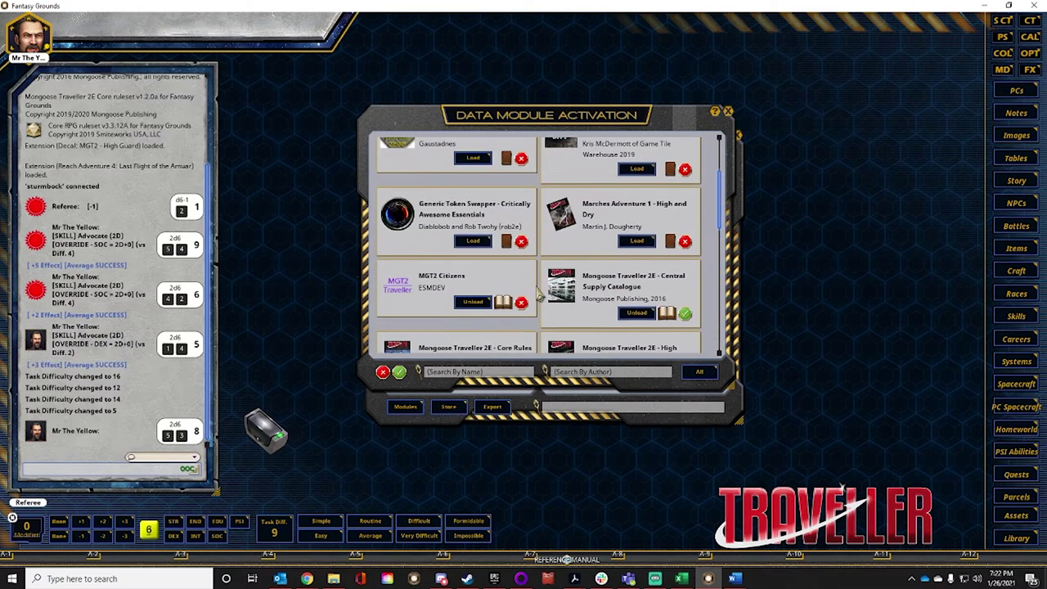
# - Close the module list, view Story entries from all groups, then close the Story window
pyautogui.click(729, 112)
pyautogui.click(1016, 180)
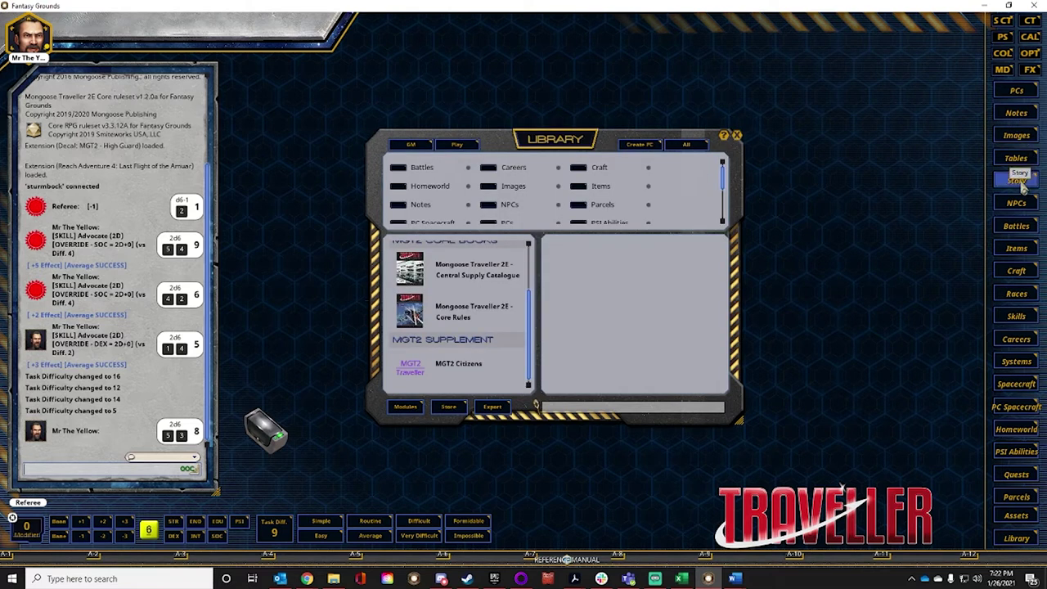
pyautogui.click(489, 145)
pyautogui.click(382, 152)
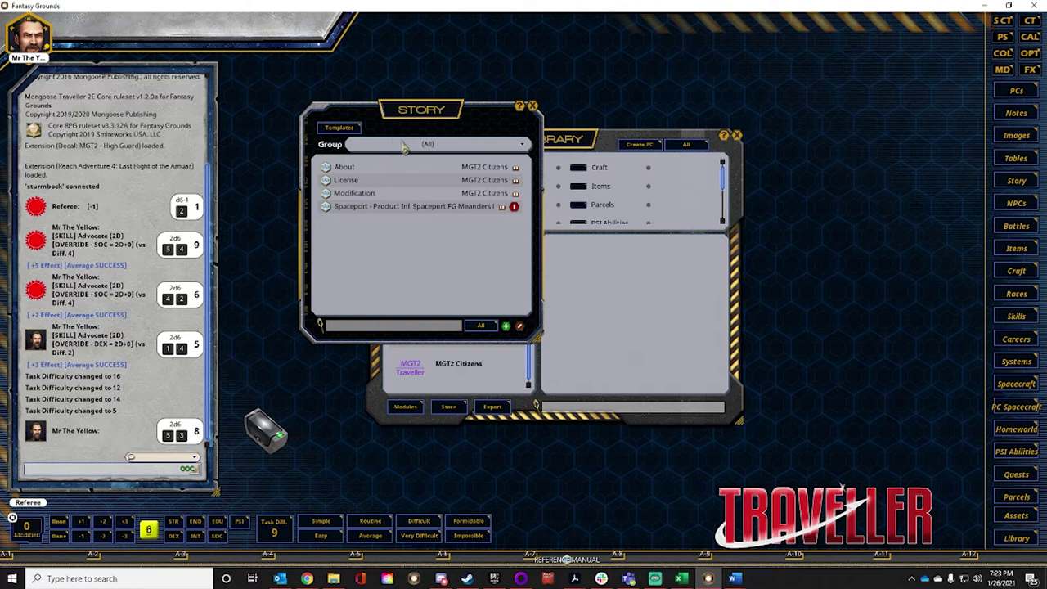
pyautogui.click(532, 107)
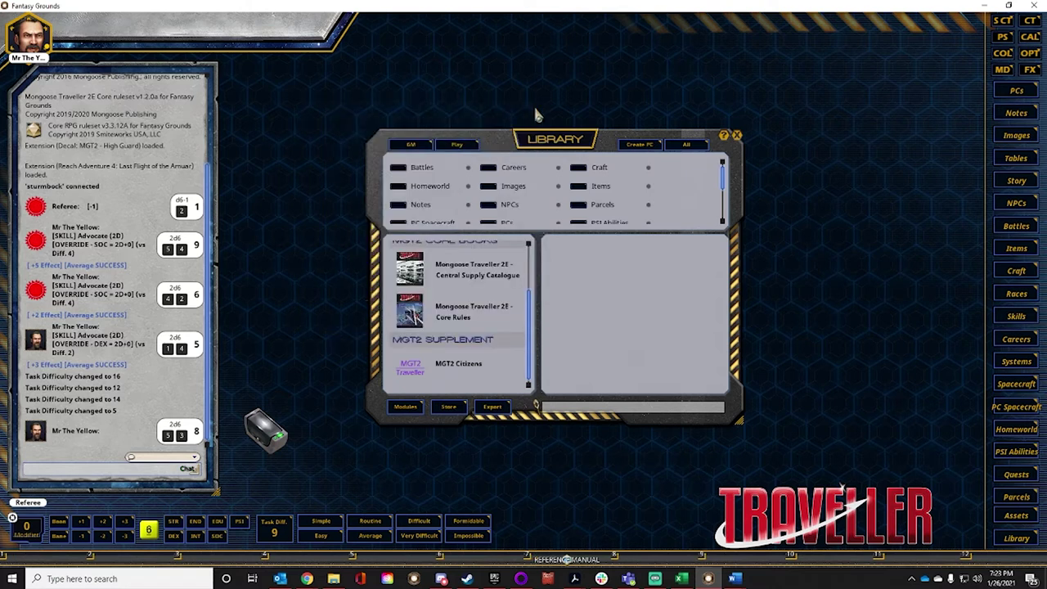
# - Toggle the Library off and back on, and bring up the Data Module Activation list
pyautogui.click(1015, 537)
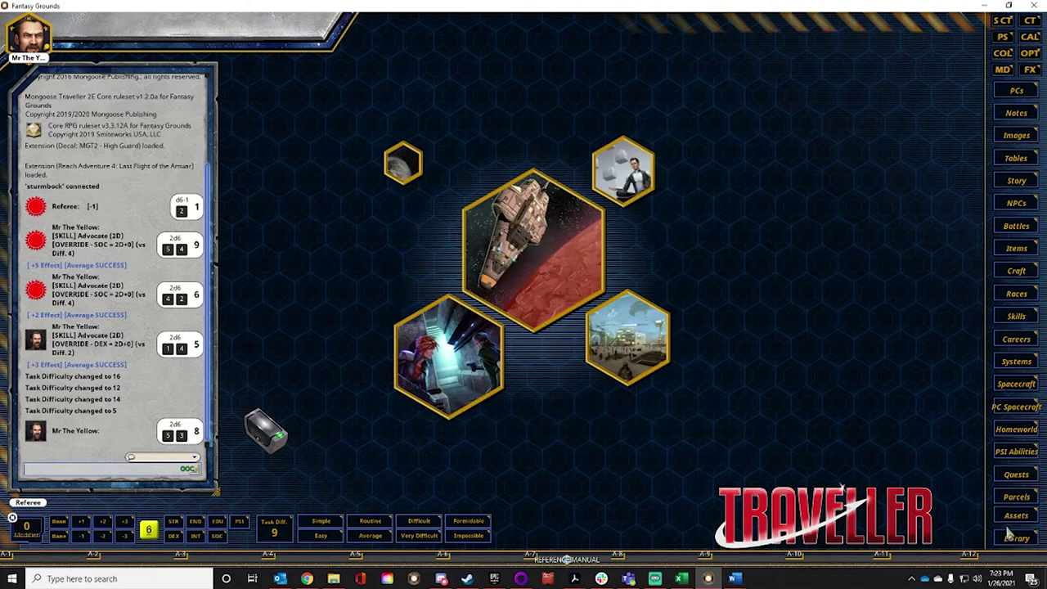
pyautogui.click(1006, 538)
pyautogui.click(405, 407)
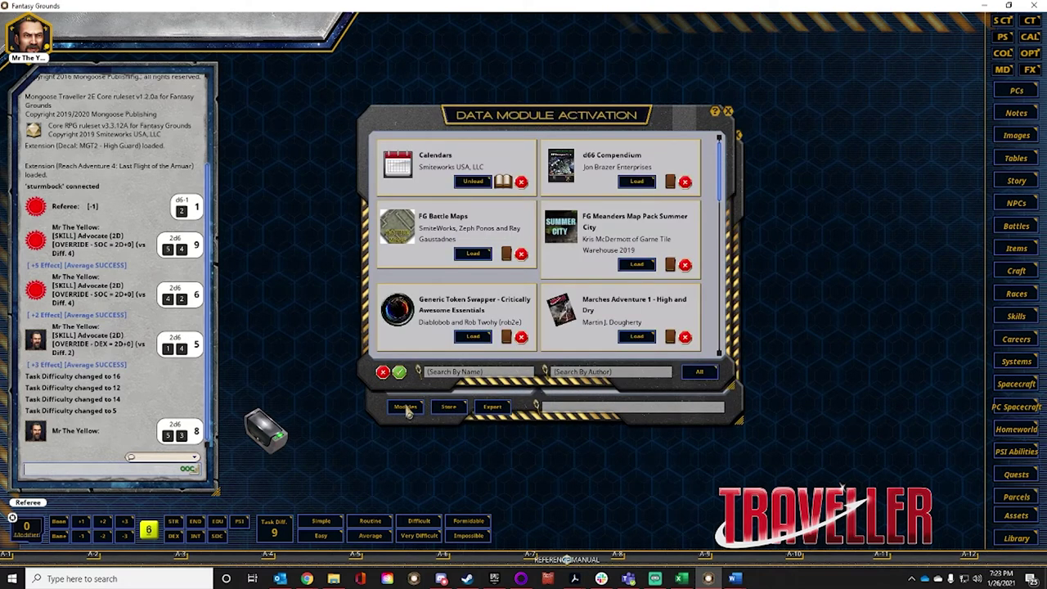
pyautogui.scroll(-5, 548, 278)
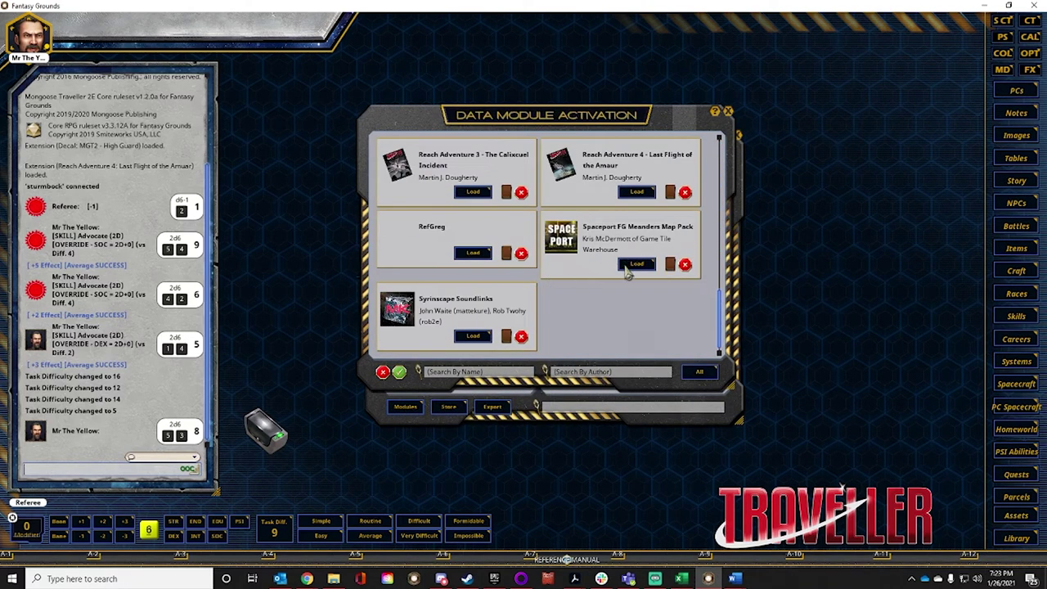
pyautogui.click(728, 110)
pyautogui.scroll(-1, 448, 293)
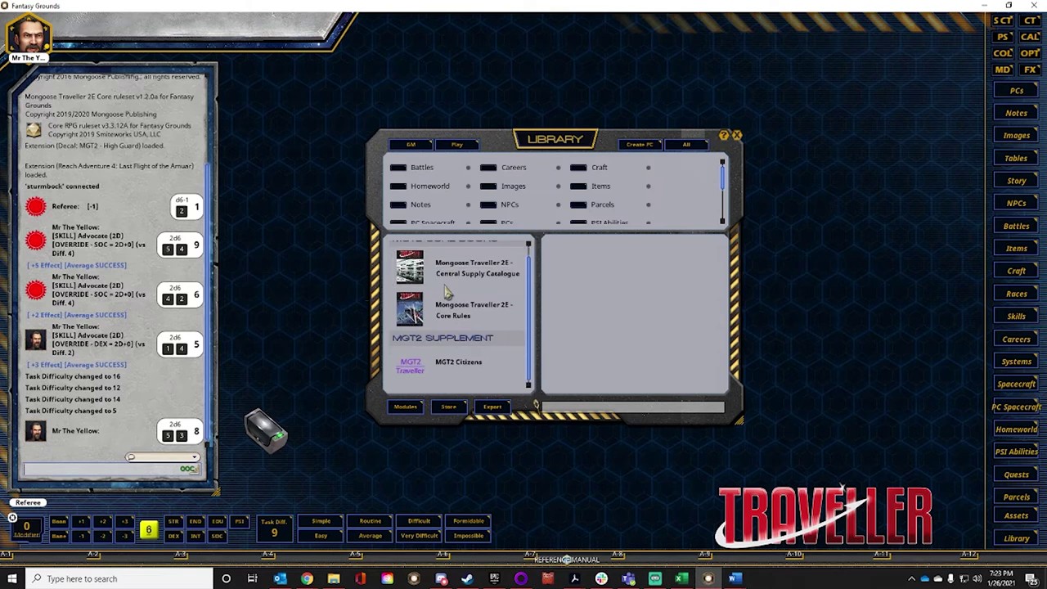
pyautogui.scroll(1, 448, 293)
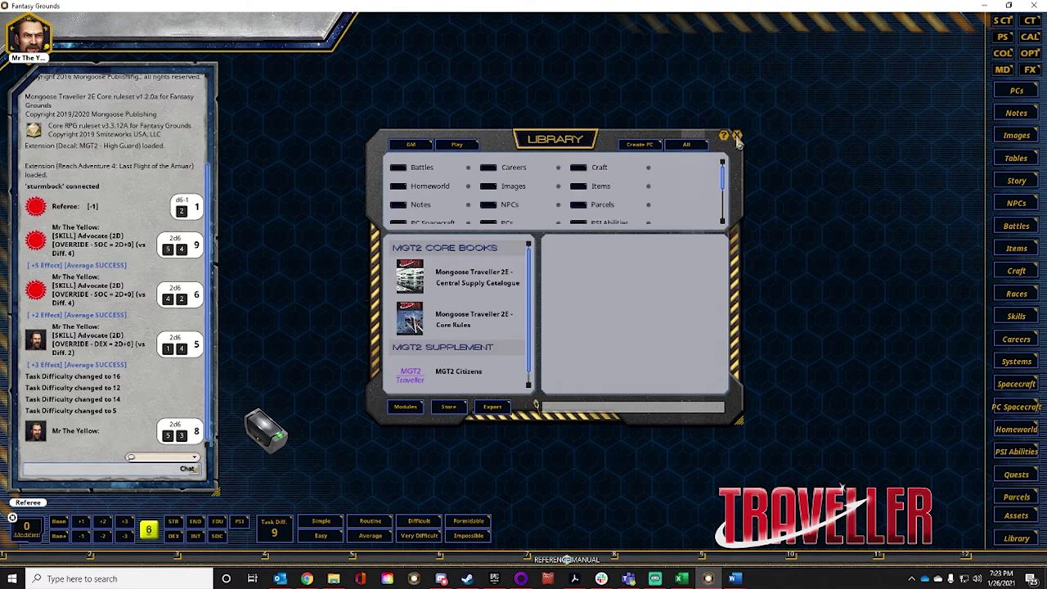
pyautogui.press('alt')
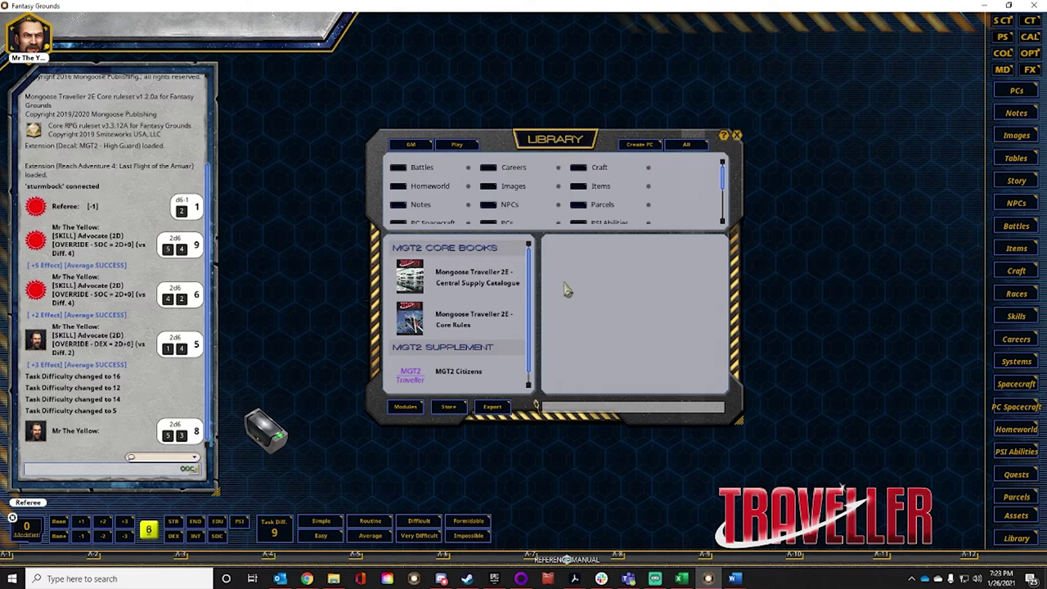
pyautogui.click(413, 407)
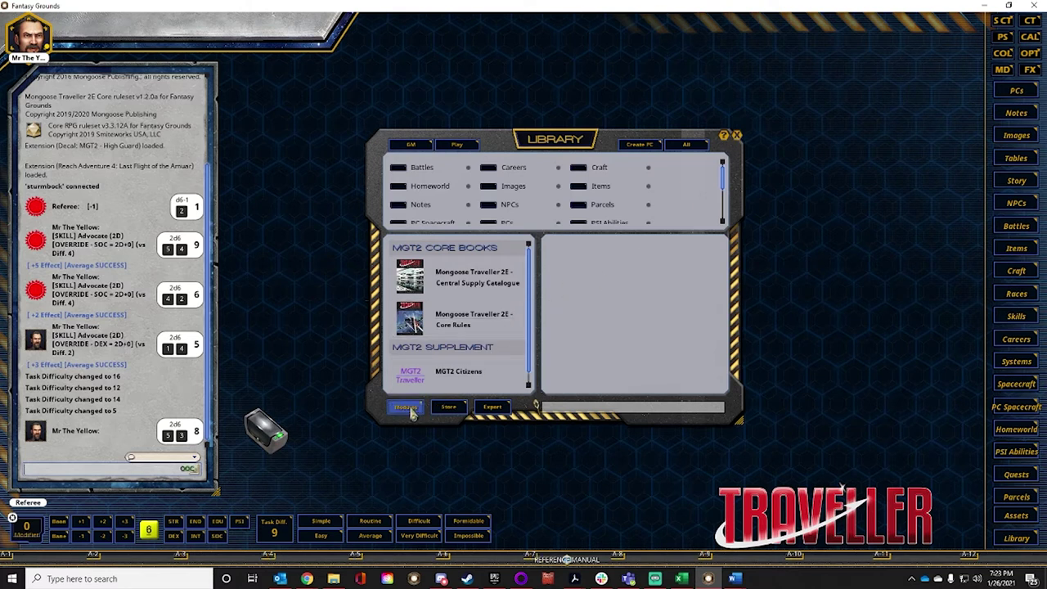
pyautogui.scroll(-10, 426, 300)
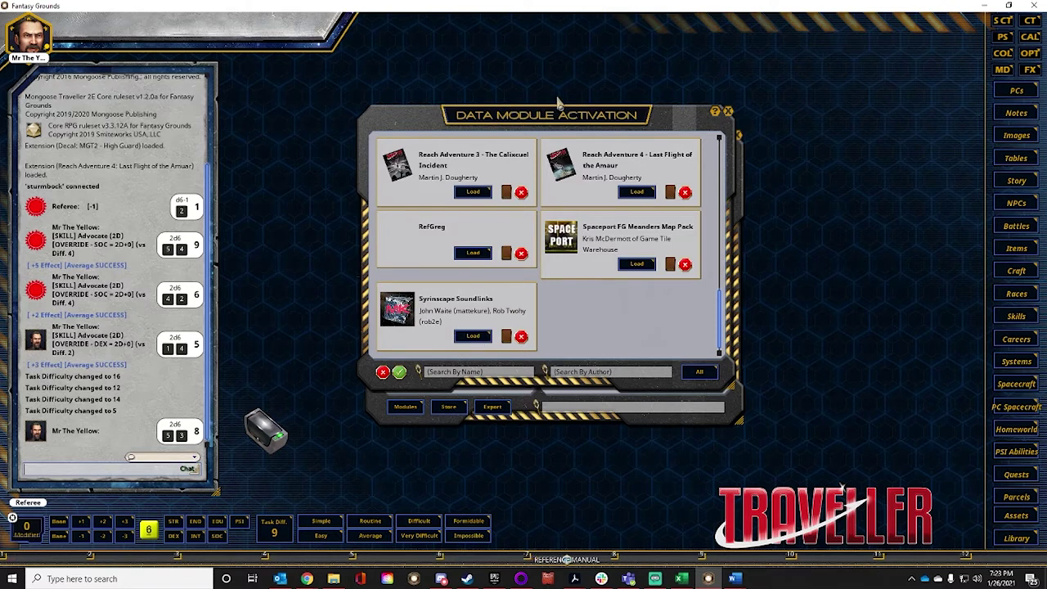
# - Close Data Module Activation and nudge the Library window slightly up and right
pyautogui.click(728, 111)
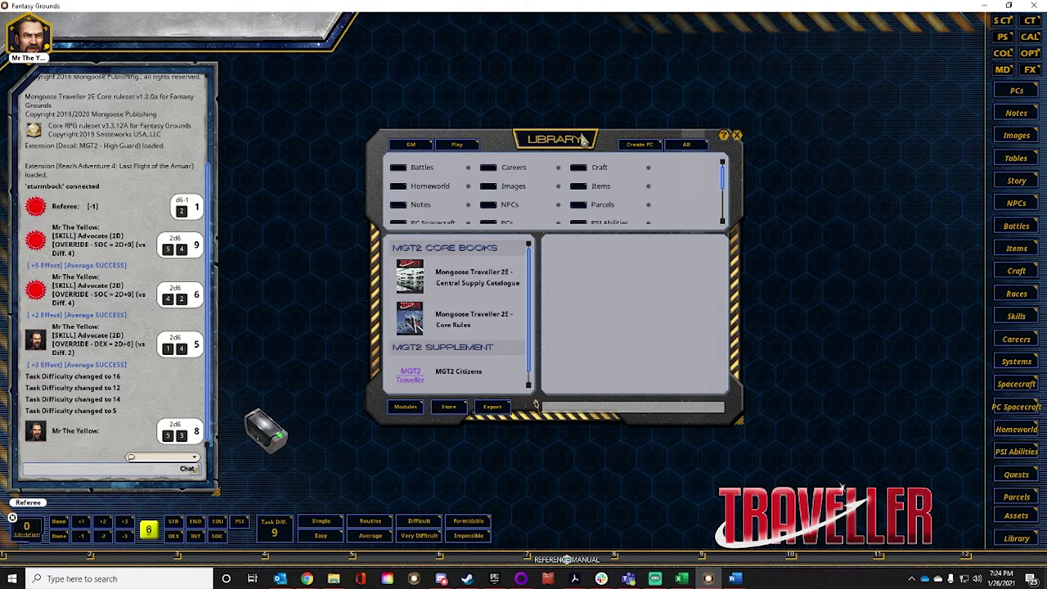
pyautogui.moveTo(583, 140); pyautogui.dragTo(580, 129)
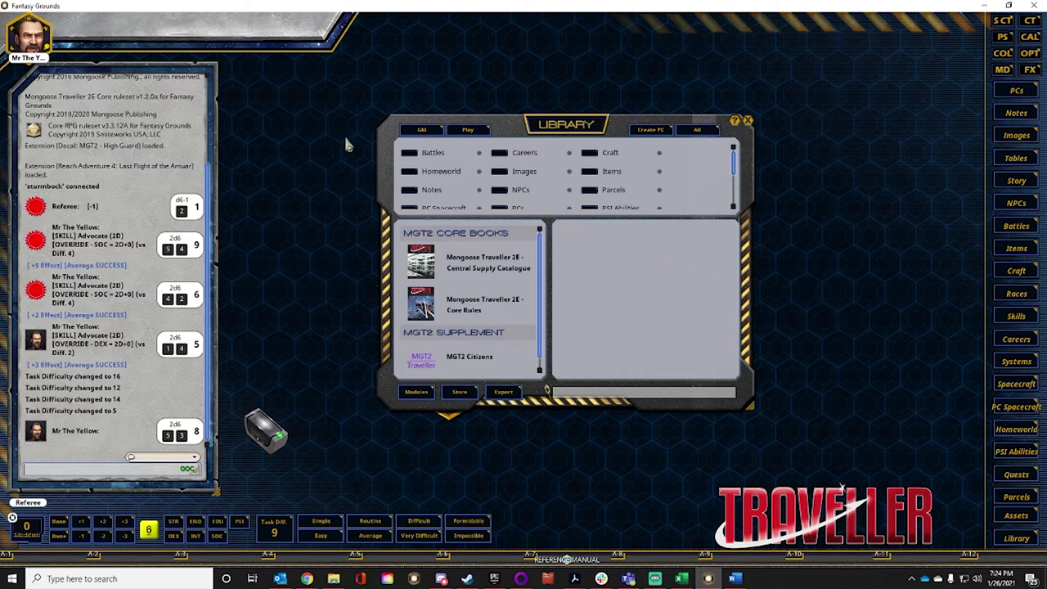
# - Preview the GM, Play and Create PC sidebar shortcut sets, then return to All
pyautogui.click(424, 132)
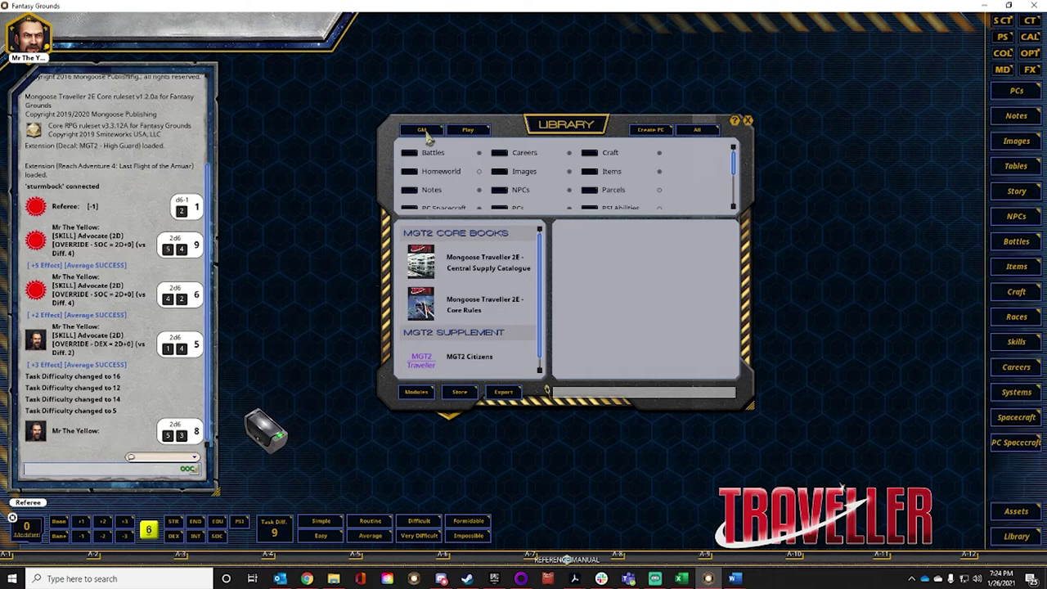
pyautogui.click(468, 132)
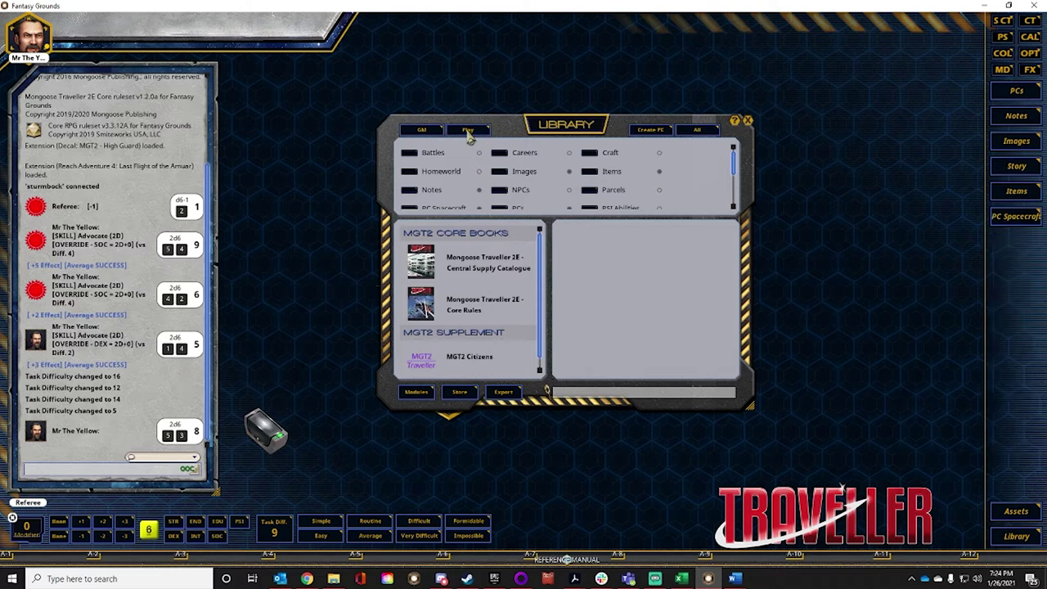
pyautogui.click(650, 131)
pyautogui.click(697, 132)
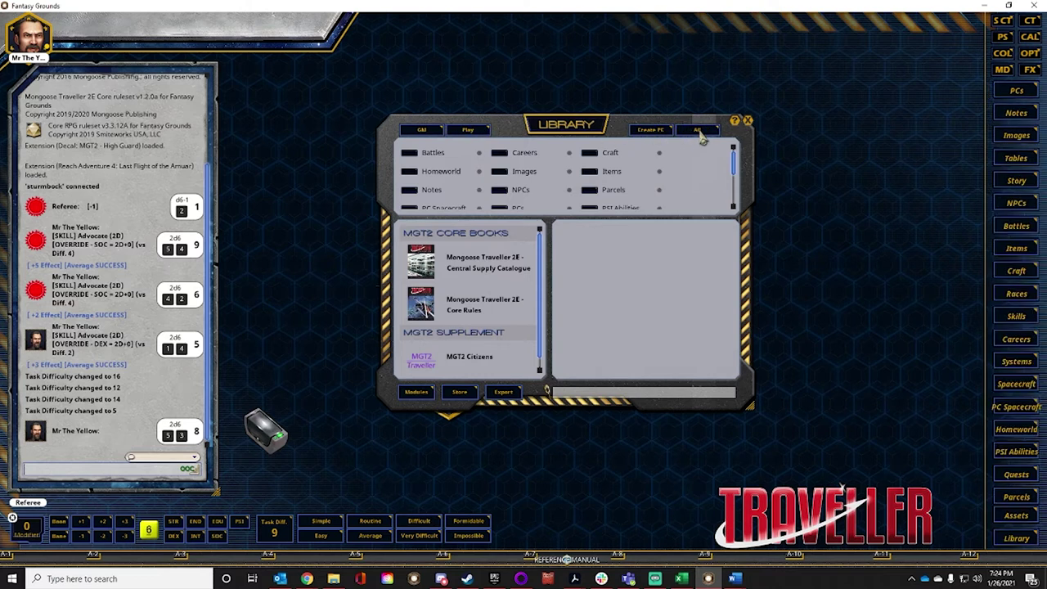
# - Remove and re-add Careers, Homeworld and NPCs on the sidebar, then close the Library
pyautogui.click(571, 153)
pyautogui.click(479, 171)
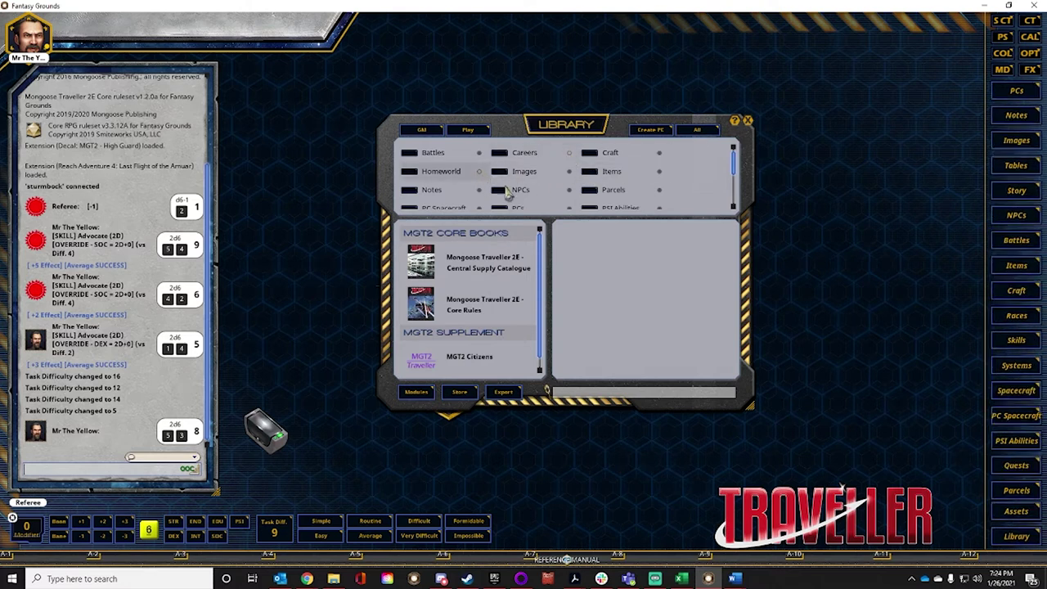
pyautogui.click(568, 190)
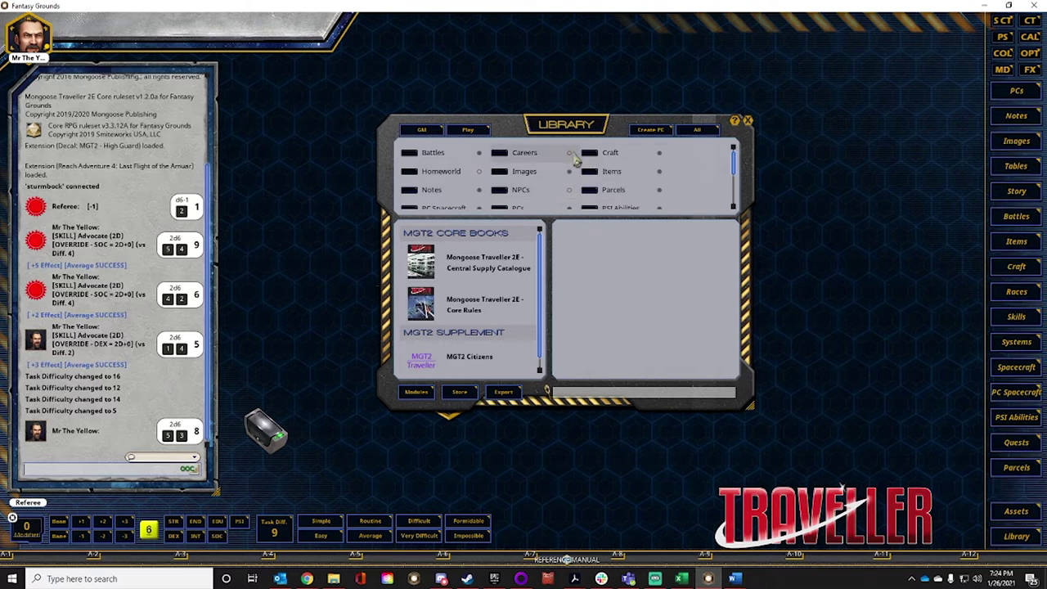
pyautogui.click(570, 153)
pyautogui.click(478, 171)
pyautogui.click(569, 190)
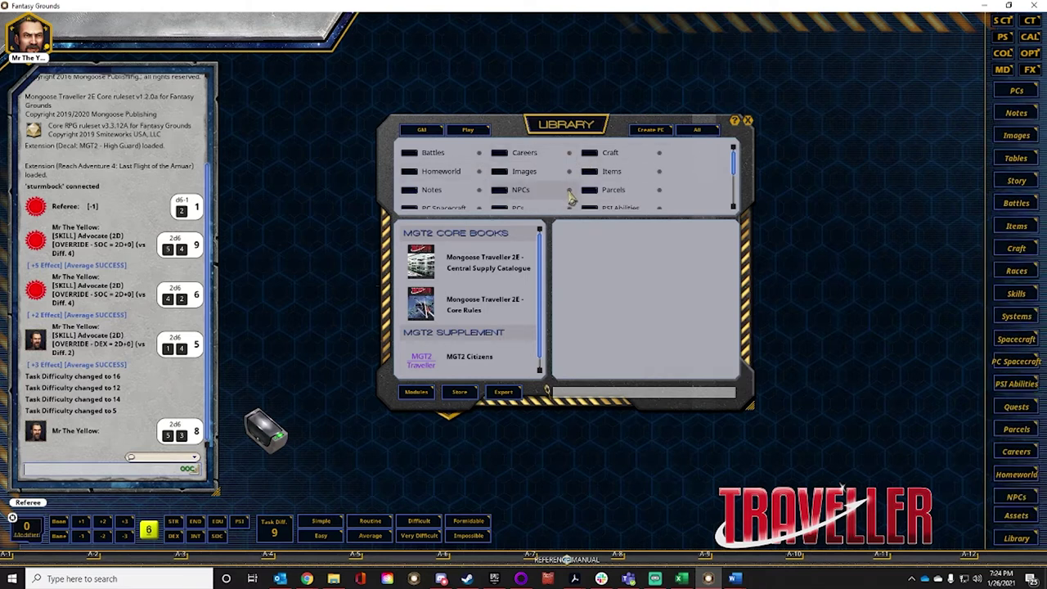
pyautogui.click(748, 122)
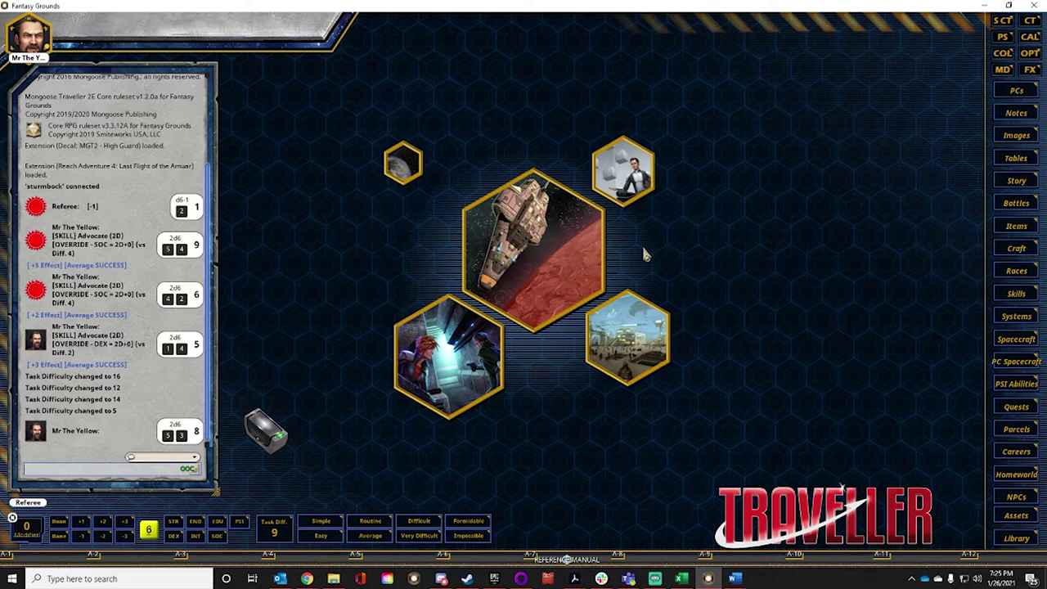
pyautogui.click(1018, 183)
# - Open the Desktop\Traveller PDF folder in File Explorer and shift the window left and down
pyautogui.press('alt')
pyautogui.press('alt')
pyautogui.click(333, 579)
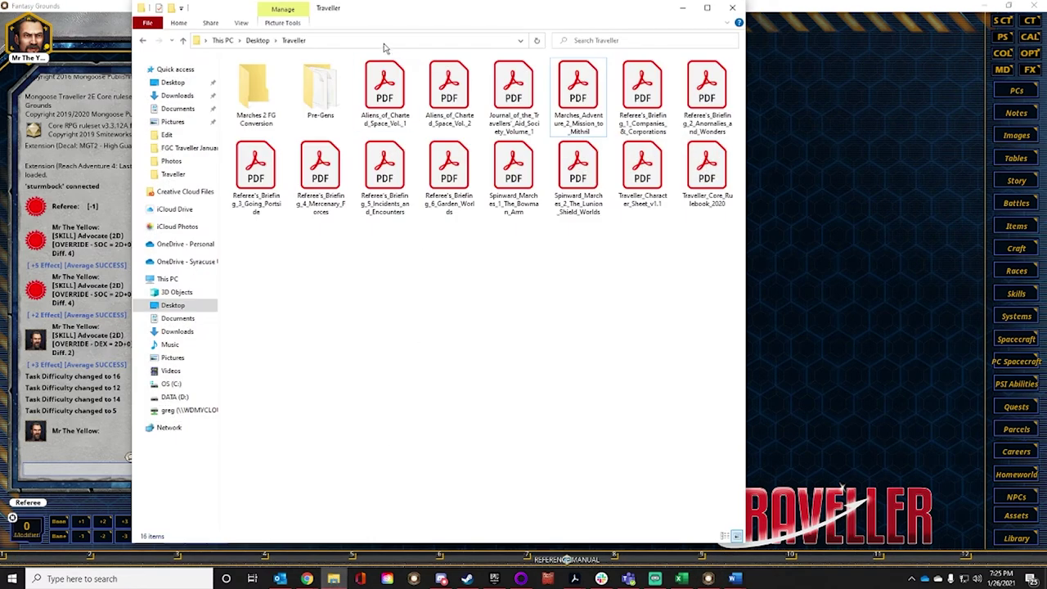
pyautogui.moveTo(489, 13); pyautogui.dragTo(619, 35)
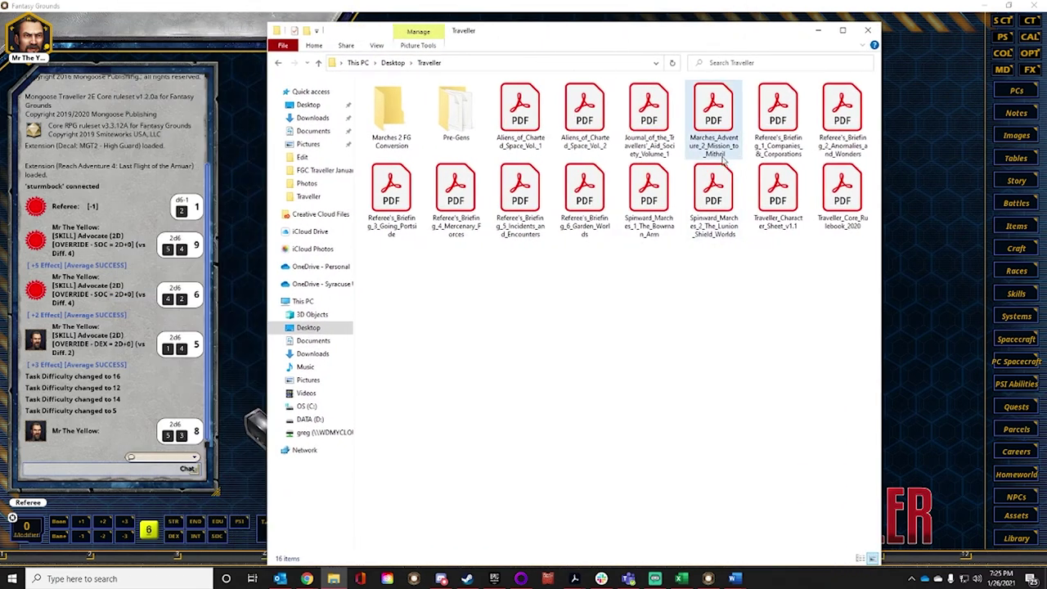